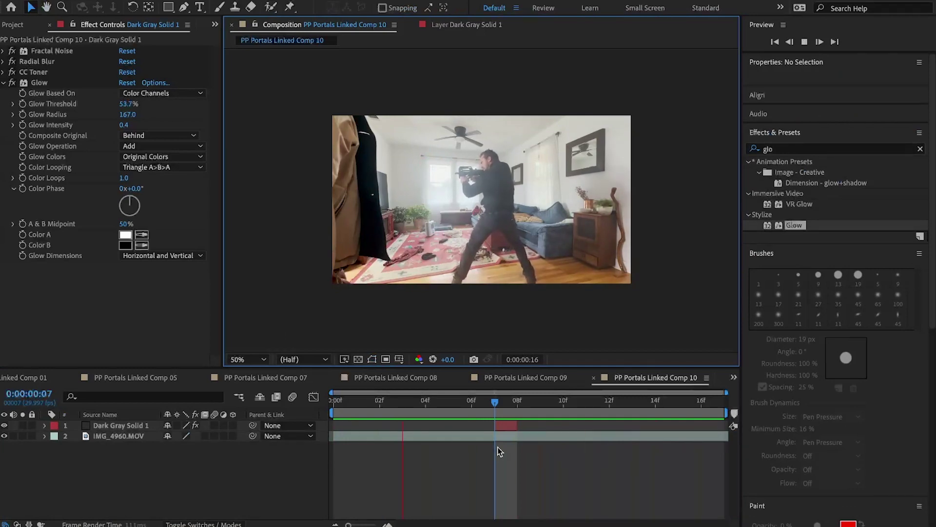
- Stop the preview playback and duplicate the IMG_4960.MOV footage layer
key("space")
left_click(488, 437)
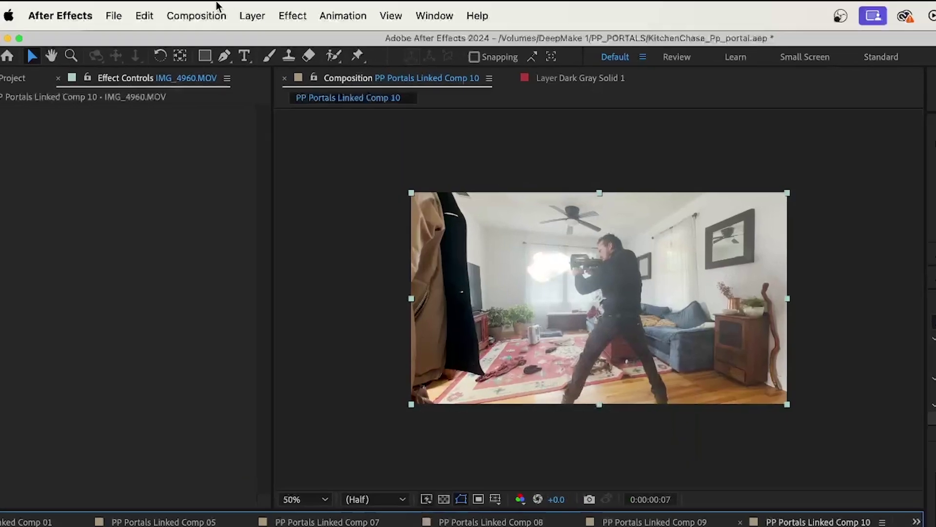
left_click(144, 15)
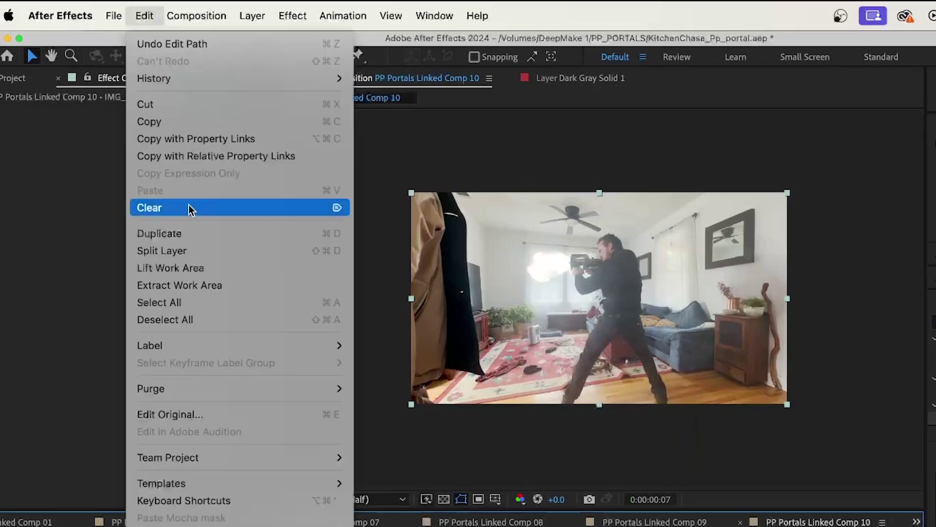
left_click(190, 236)
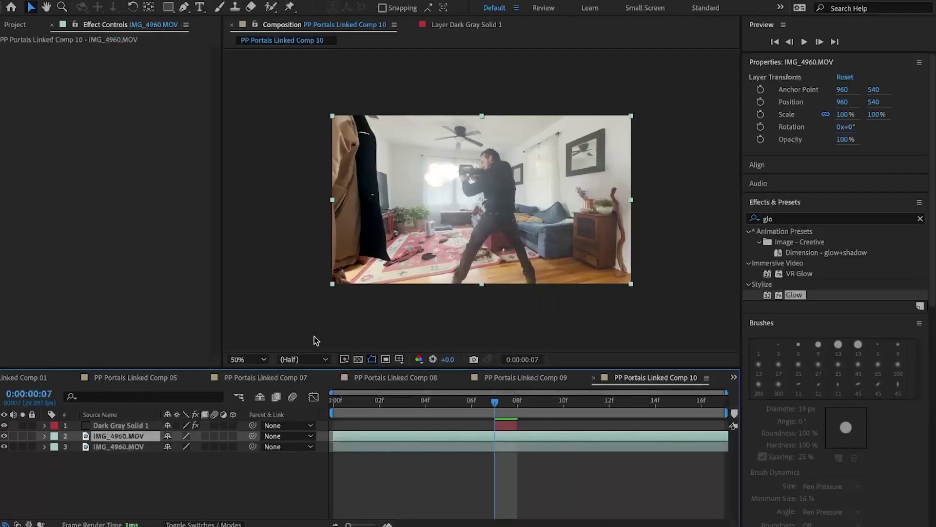
- Trim the duplicated footage layer to the single flash frame at 0:00:00:07, splitting it at frame 8 and deleting the remainder
left_click_drag(333, 435, 496, 431)
key("Page_Down")
key("shift+super+d")
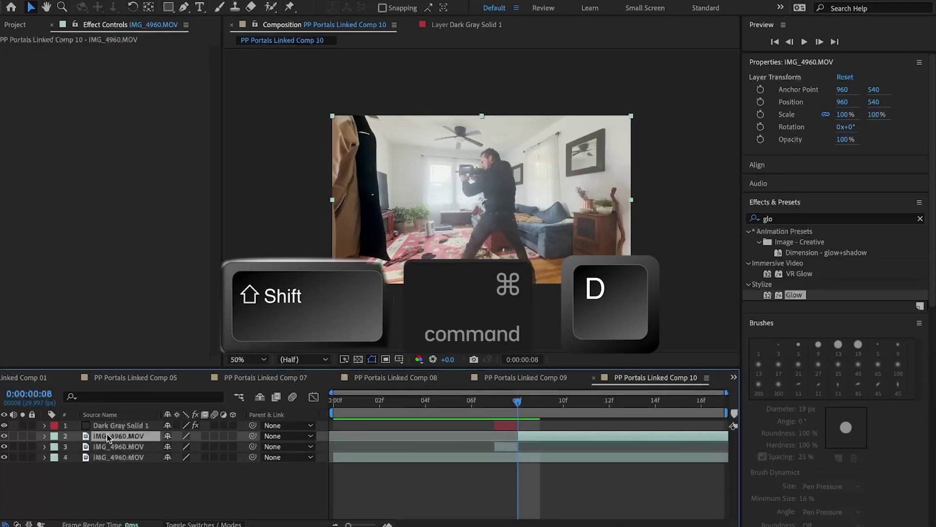
key("Delete")
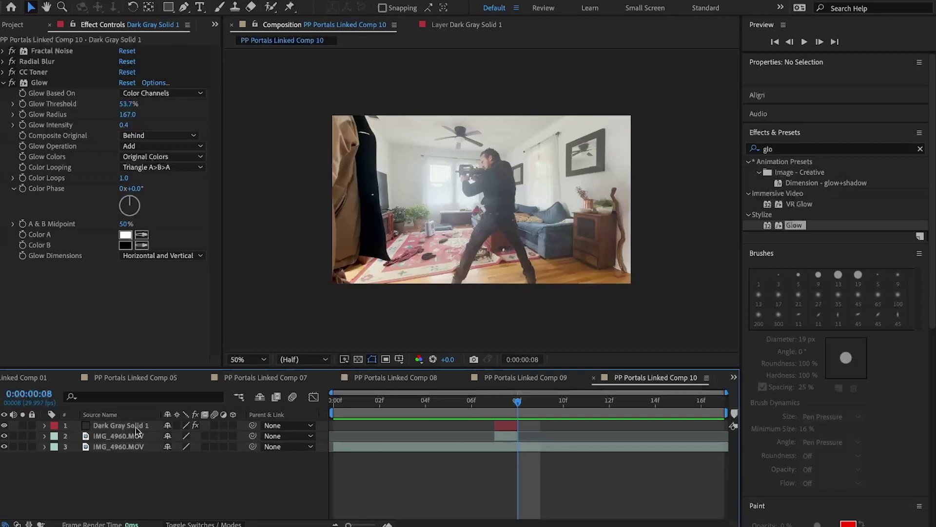
- Apply the Levels effect to the one-frame copy of IMG_4960.MOV
left_click(116, 436)
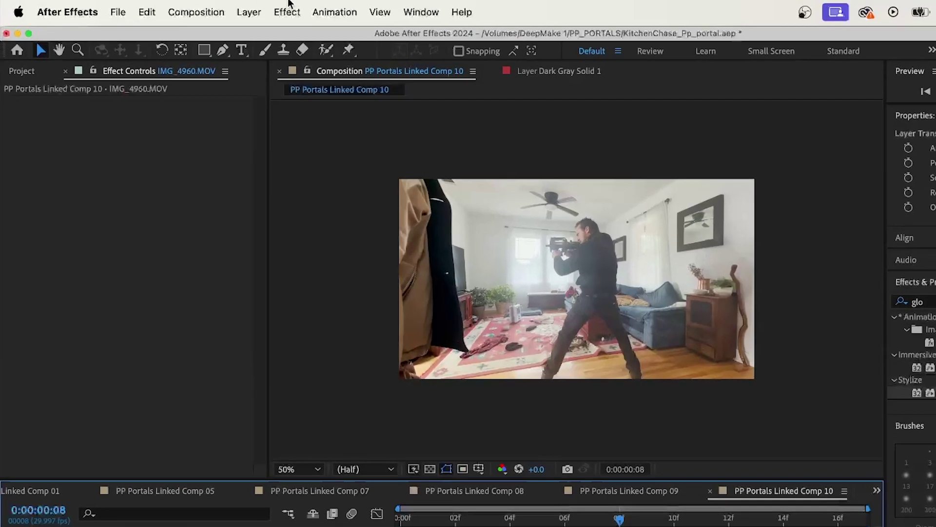
left_click(286, 10)
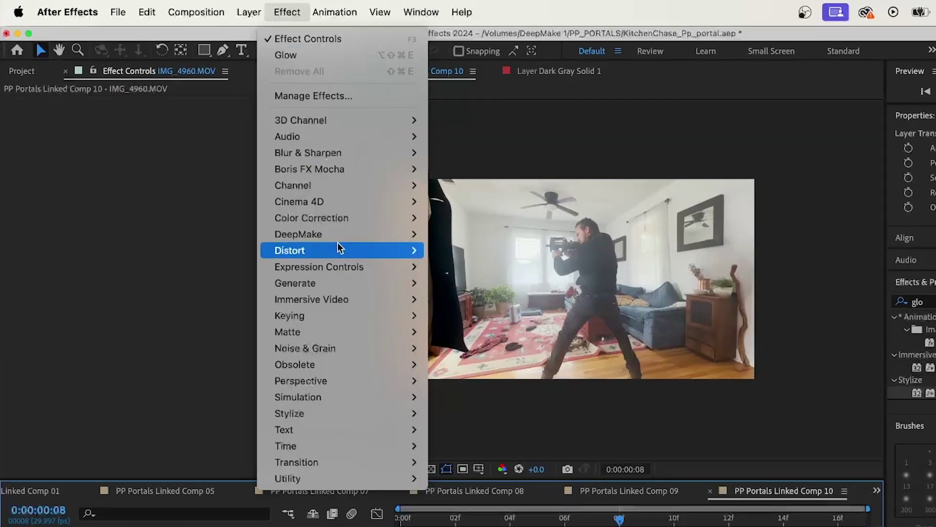
mouse_move(338, 218)
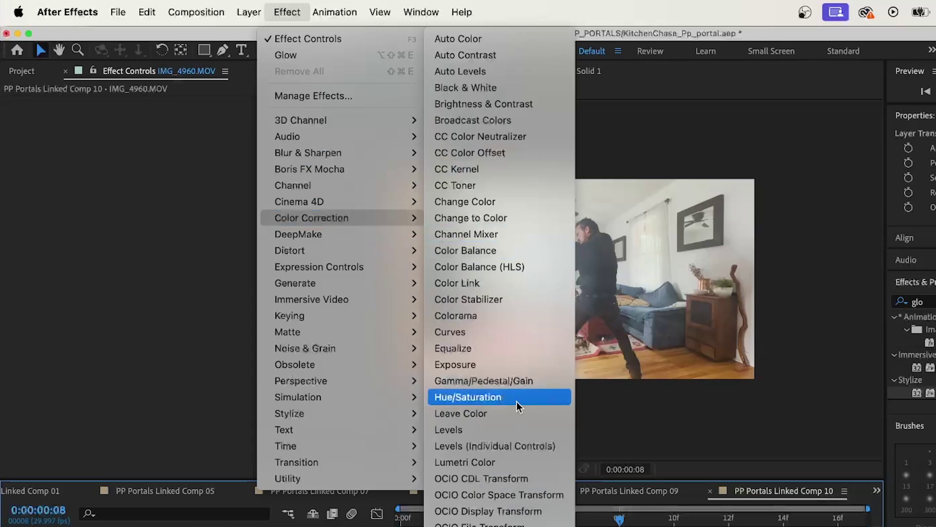
left_click(494, 431)
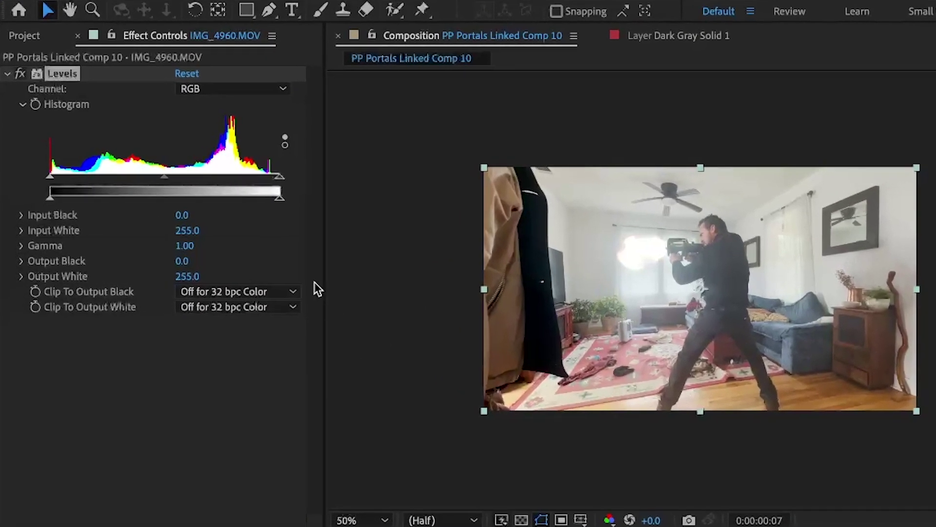
- Boost the one-frame copy's contrast in Levels with Input Black 37 and Input White 164
left_click_drag(279, 178, 166, 177)
left_click_drag(49, 176, 83, 177)
left_click_drag(168, 178, 207, 177)
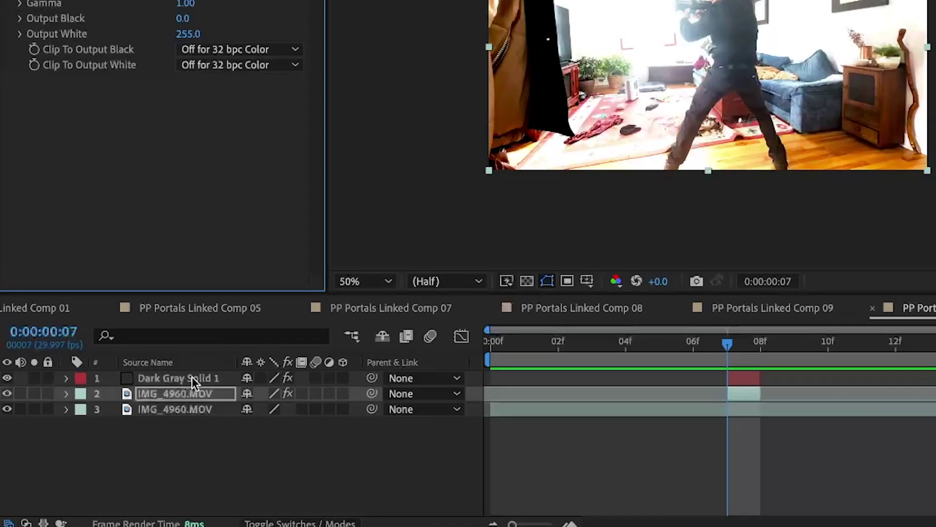
- Rename the Dark Gray Solid 1 layer as "flash"
left_click(191, 378)
right_click(186, 343)
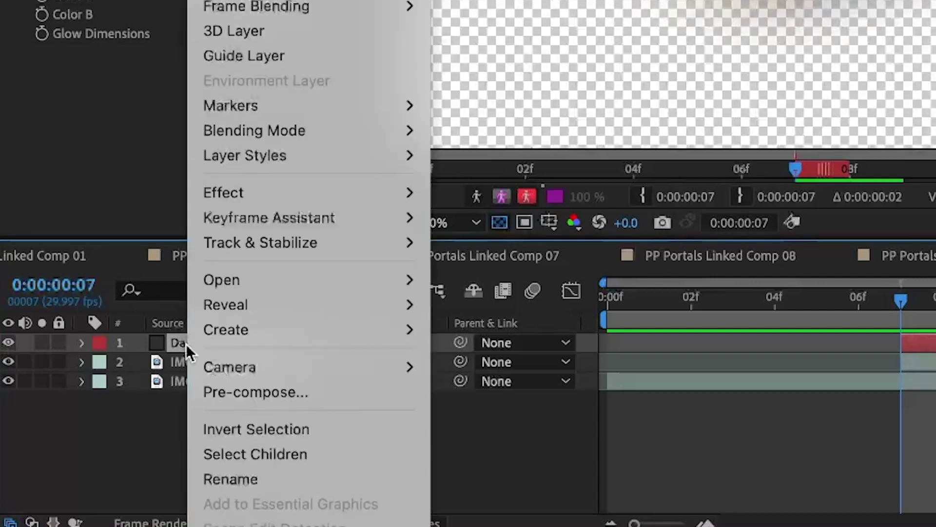
left_click(247, 478)
type("flash")
- Rename the one-frame IMG_4960.MOV copy as "flash on body"
left_click(205, 360)
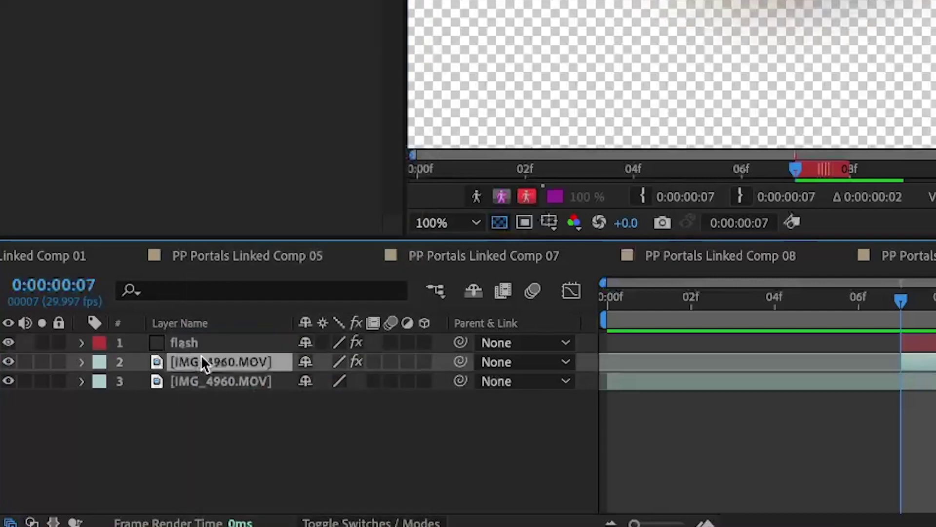
right_click(183, 363)
left_click(244, 479)
key("BackSpace")
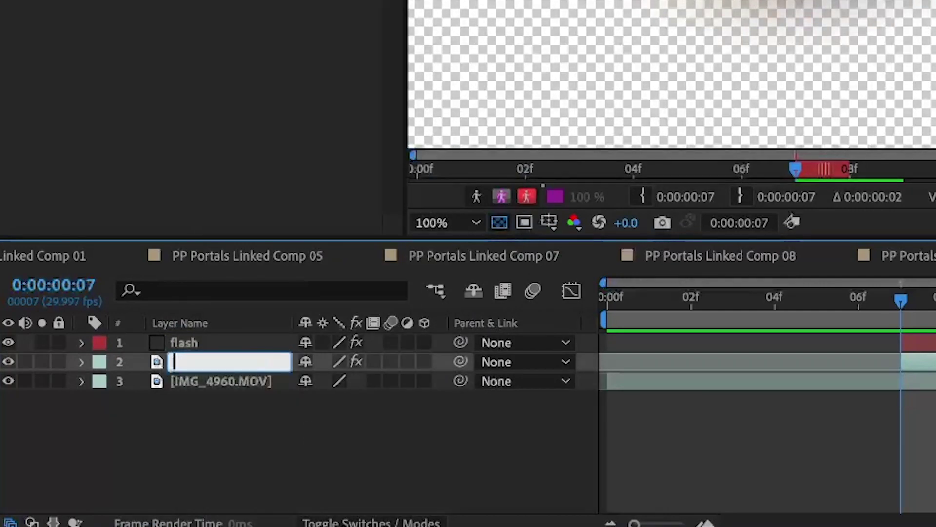
type("flash on body")
- Copy the CC Toner effect from the flash layer onto the flash on body layer
left_click(215, 342)
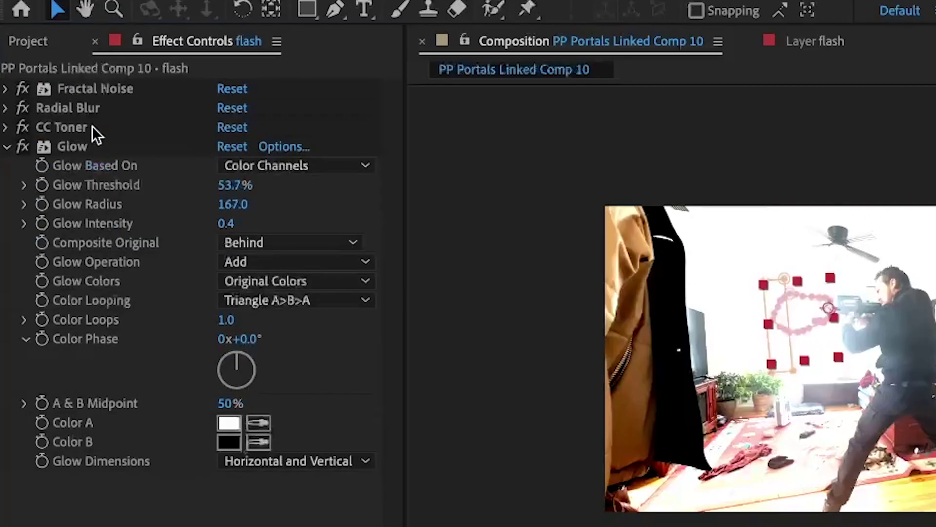
left_click(92, 125)
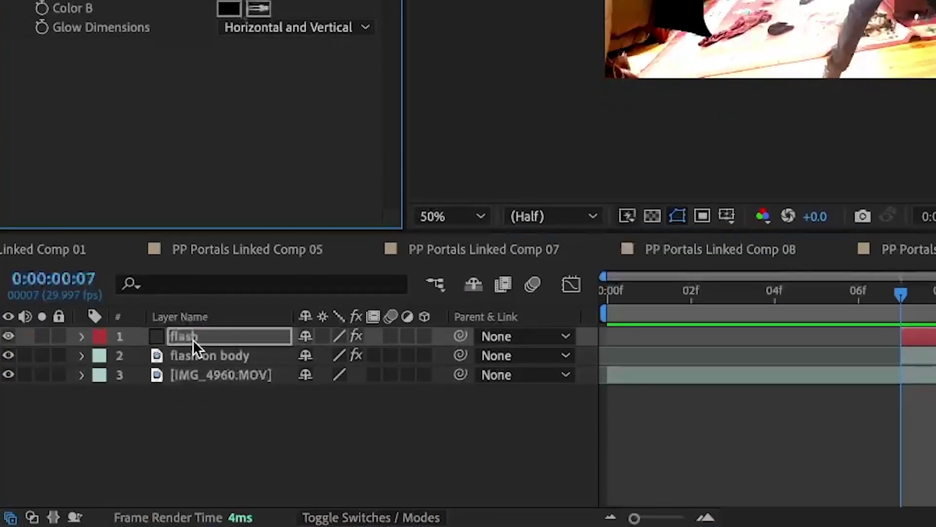
left_click(200, 355)
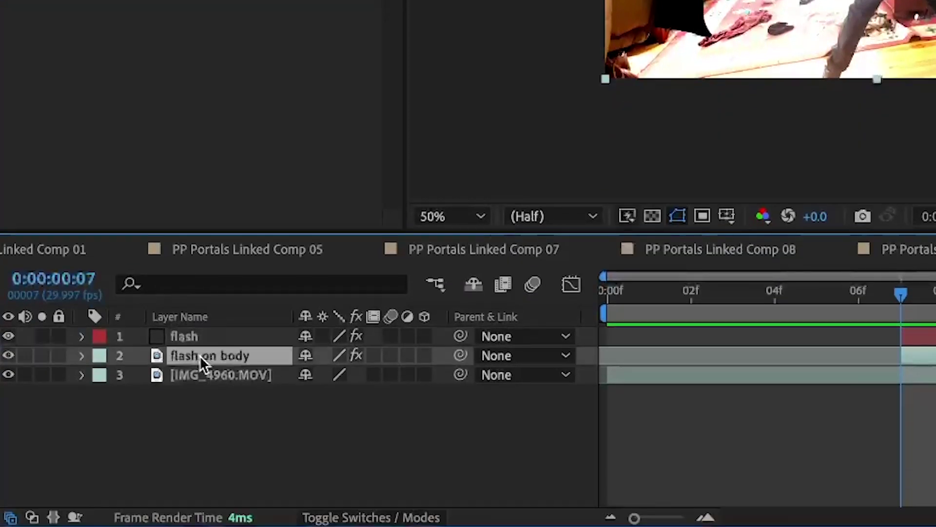
key("ctrl+v")
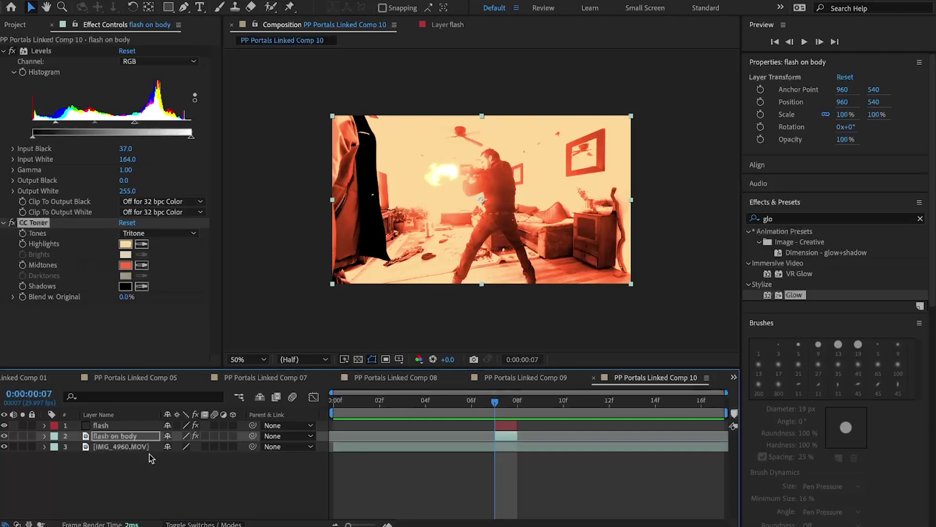
- Set the flash on body layer's blending mode to Add
right_click(150, 437)
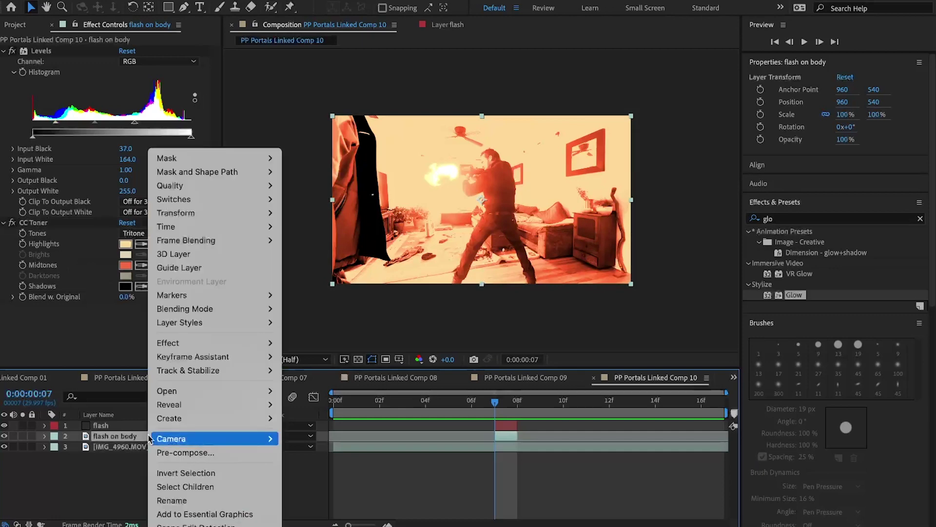
mouse_move(199, 314)
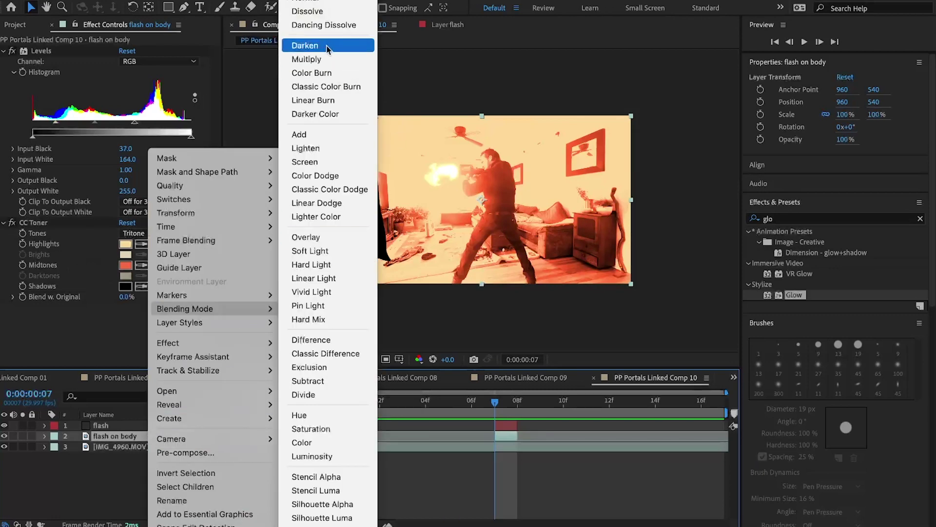
left_click(299, 134)
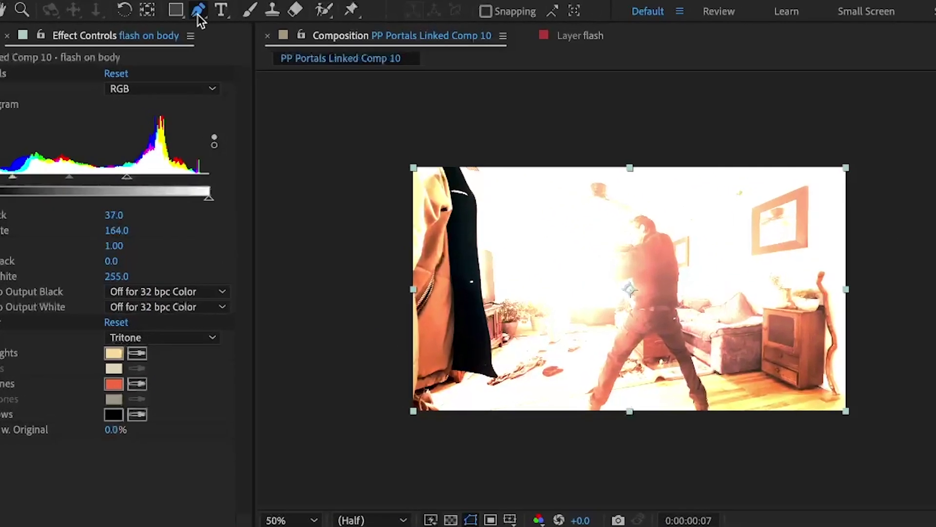
- Draw a closed Pen tool mask over the man's face on the flash on body layer and adjust its points to fit
left_click(184, 6)
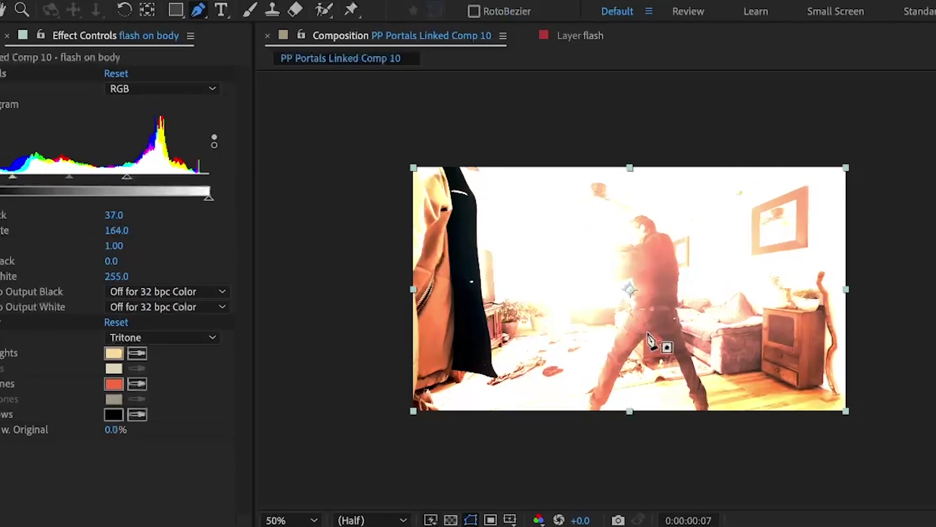
left_click(637, 216)
left_click(642, 235)
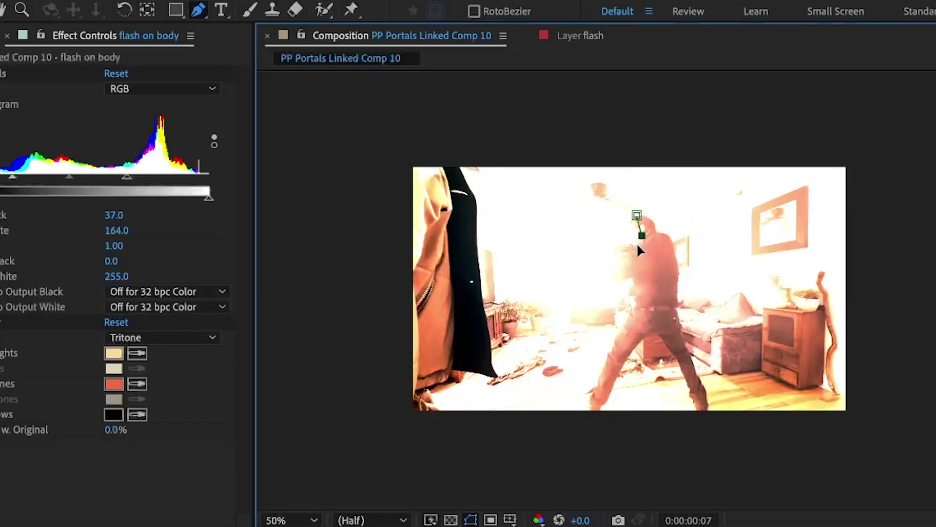
left_click(632, 242)
left_click(636, 216)
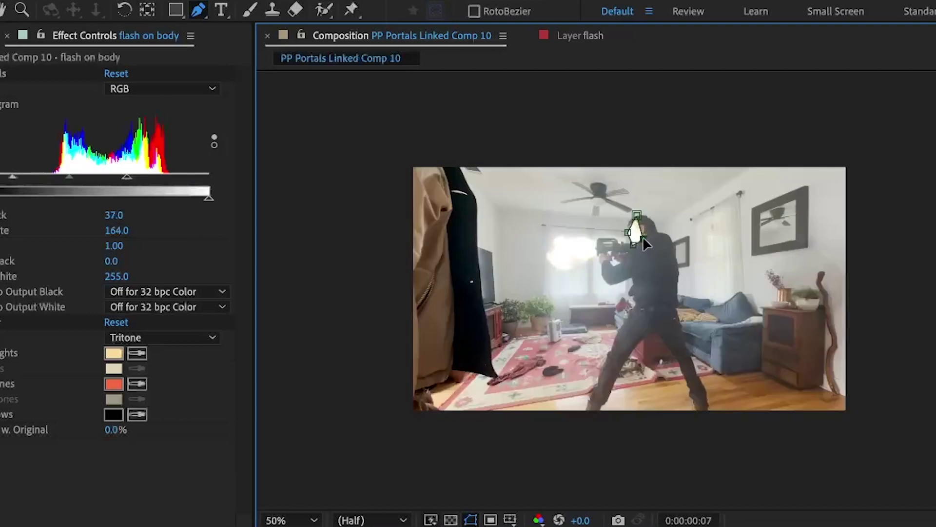
left_click_drag(643, 238, 648, 238)
left_click_drag(637, 215, 627, 224)
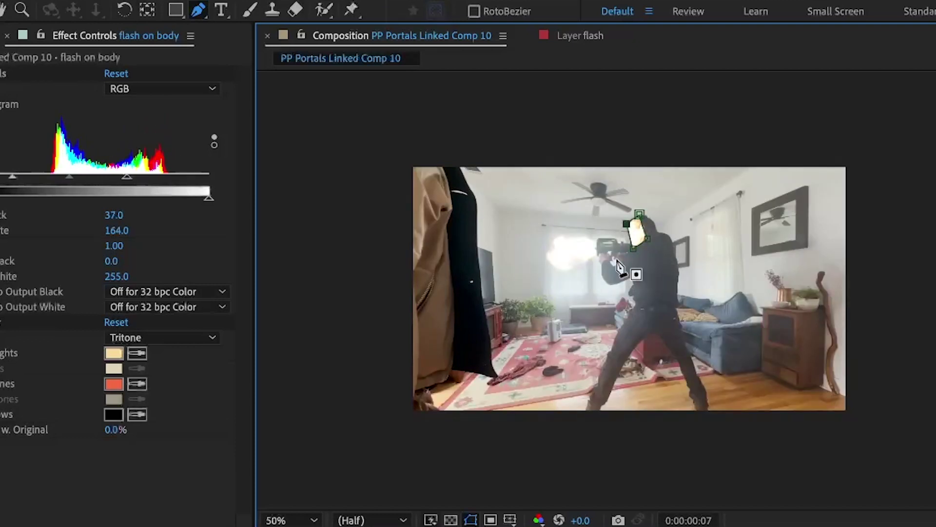
- Draw a second closed mask along the man's hand and forearm below the gun
left_click(599, 254, "ctrl")
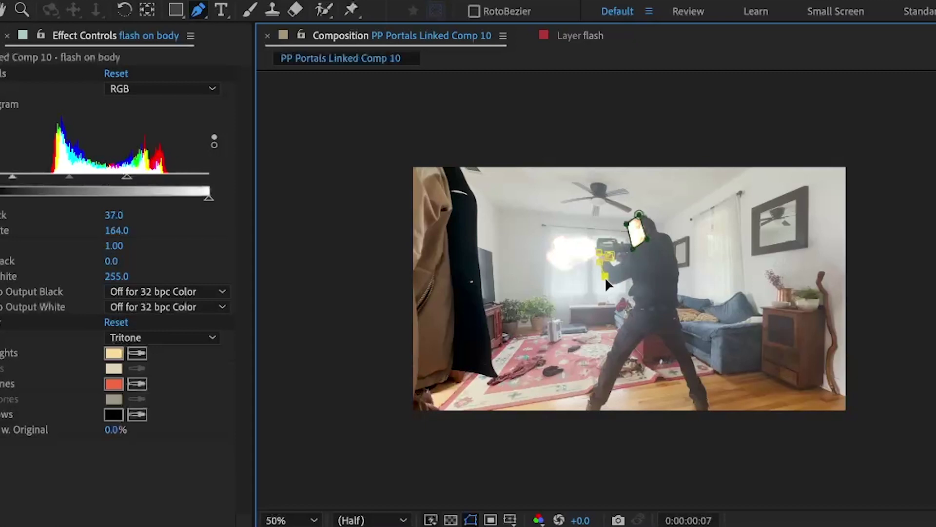
left_click_drag(626, 283, 614, 270)
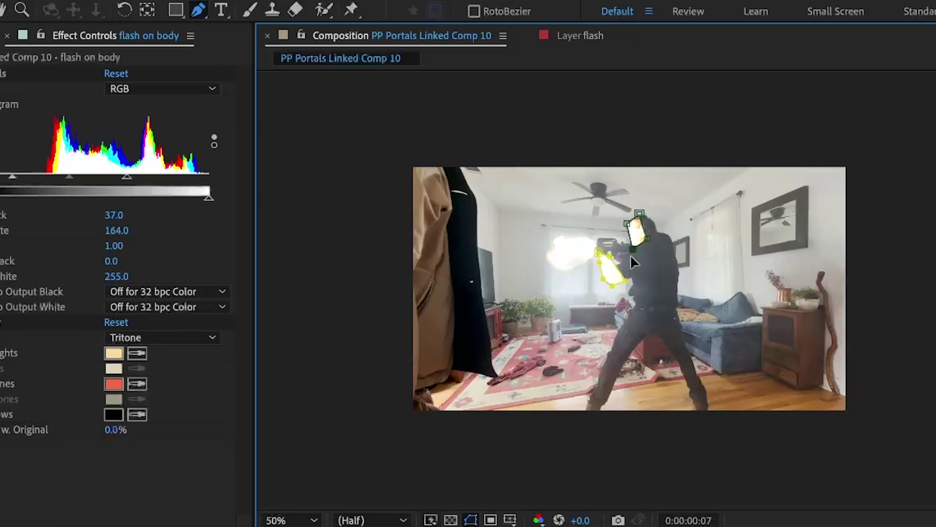
left_click(623, 278)
left_click_drag(620, 266, 649, 257)
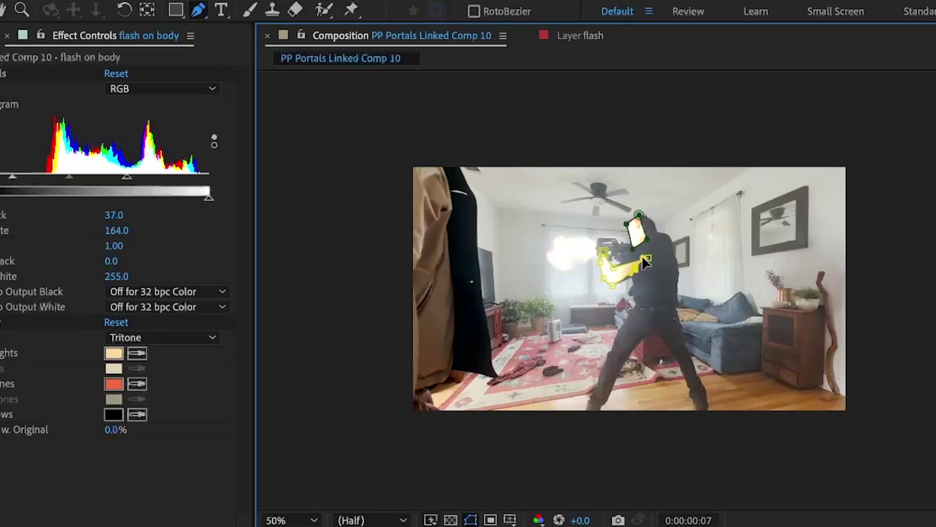
- Draw a third closed mask down the man's front leg and hide the mask outlines in the composition view
left_click(644, 310)
left_click(632, 339)
left_click(627, 355)
left_click(618, 374)
left_click(604, 377)
left_click(609, 348)
left_click(624, 320)
left_click(633, 308)
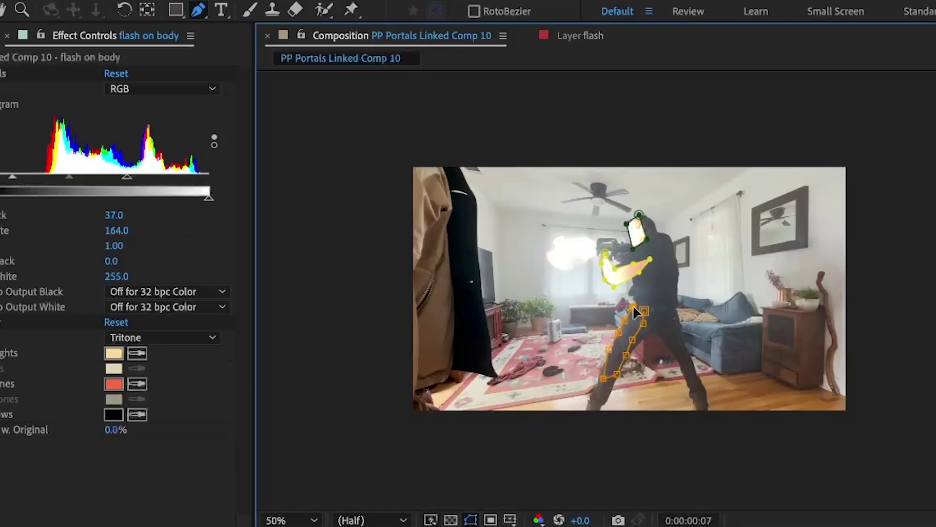
left_click(642, 311)
left_click(636, 261)
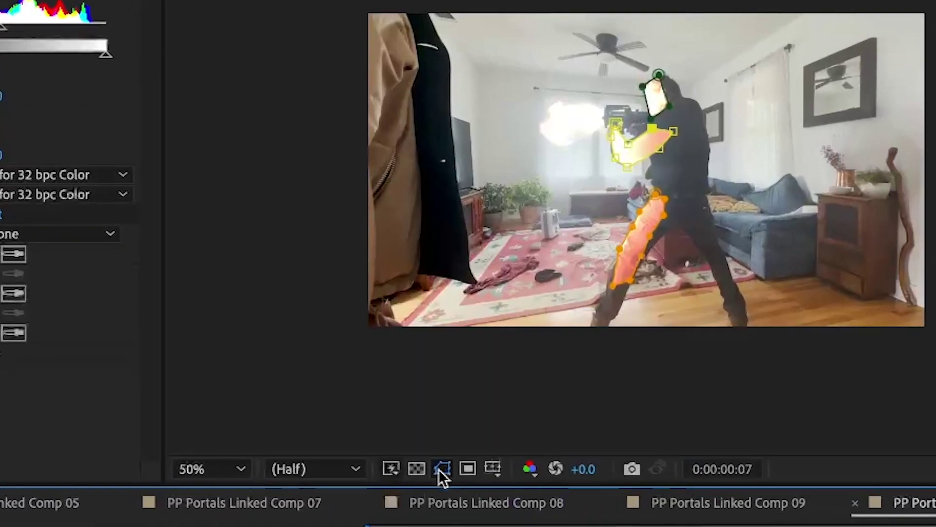
left_click(470, 520)
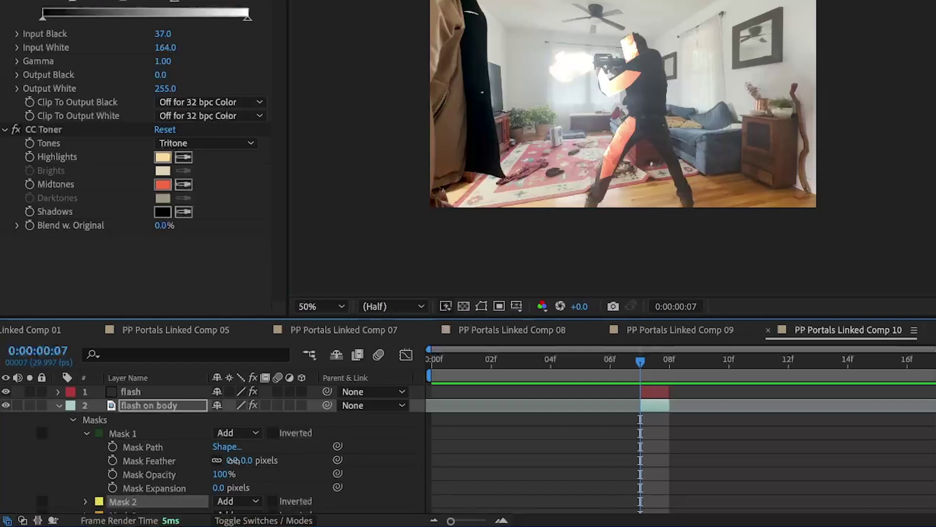
- Set the Mask Feather of Mask 1 on the face to 95 pixels
left_click_drag(233, 460, 296, 460)
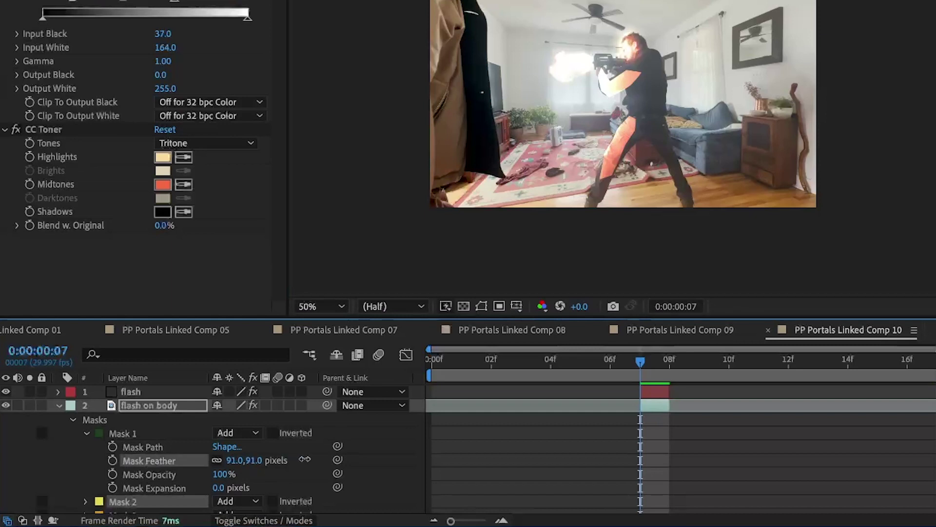
mouse_move(234, 460)
left_mouse_down()
mouse_move(248, 461)
mouse_move(234, 461)
left_mouse_up()
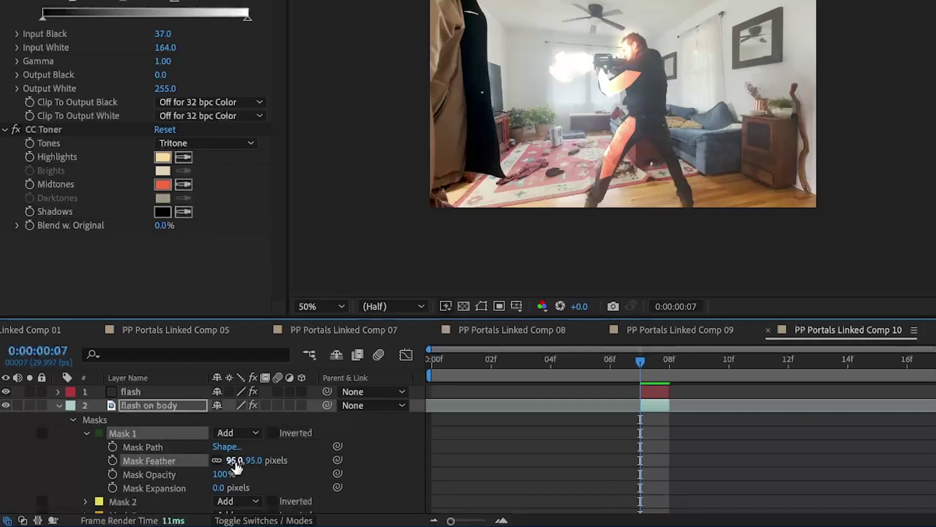
scroll(264, 501, "down", 1)
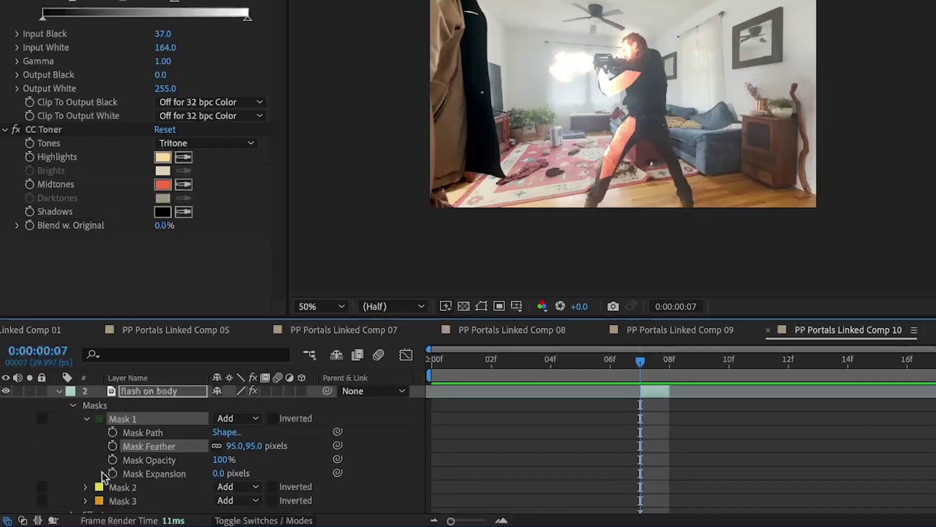
- Set the Mask Feather of Mask 2 to 100 pixels and soften the edges of Mask 3 as well
left_click(85, 487)
scroll(162, 469, "down", 4)
left_click_drag(239, 450, 273, 407)
left_click(85, 491)
scroll(195, 463, "down", 3)
- Increase the Mask Feather to 150 pixels on Mask 1, 178 pixels on Mask 2 and 181 pixels on Mask 3
scroll(195, 439, "up", 3)
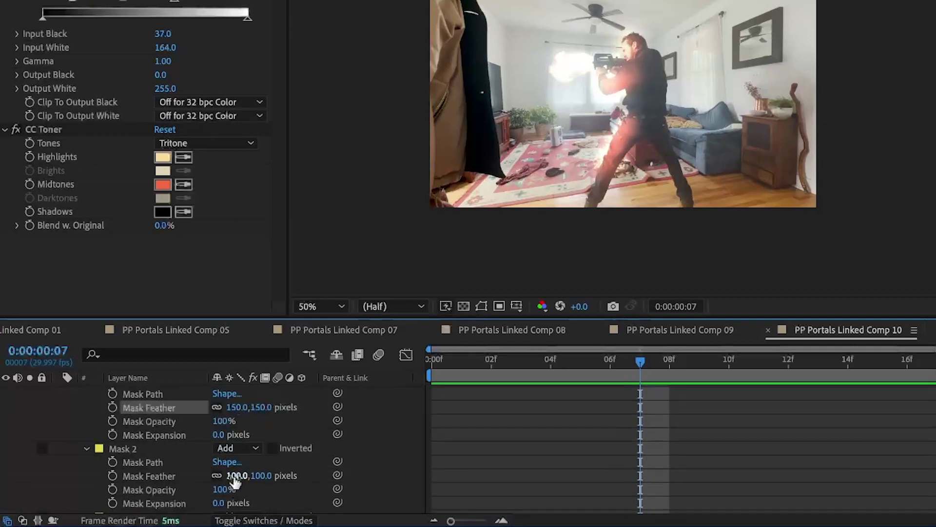
left_click_drag(244, 475, 306, 460)
scroll(195, 464, "down", 3)
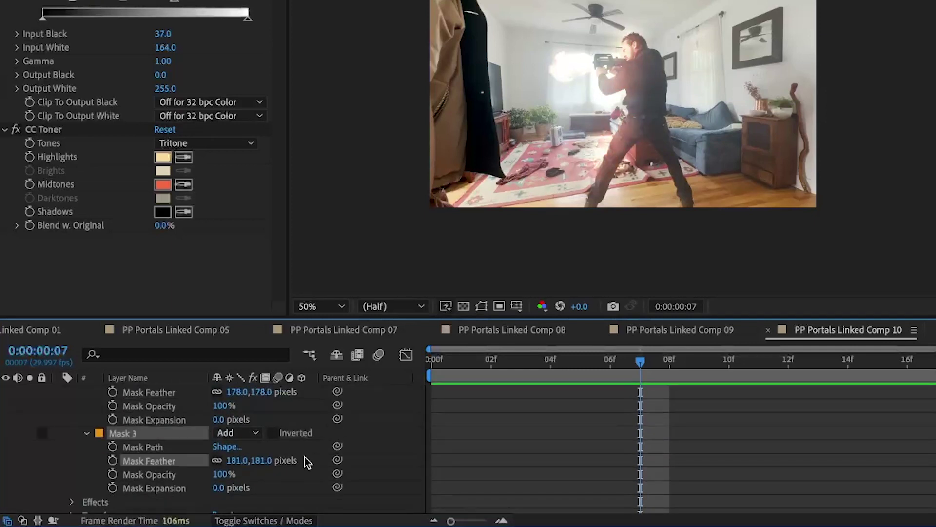
- Lower the Mask Opacity to 53% on Mask 2 and 42% on Mask 1, and reduce it on Mask 3 as well
scroll(305, 458, "up", 3)
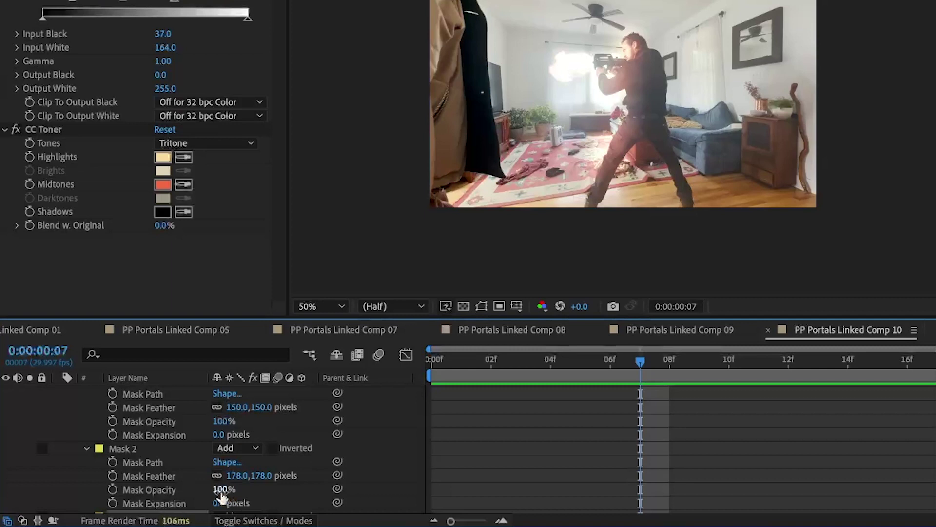
left_click_drag(220, 489, 182, 489)
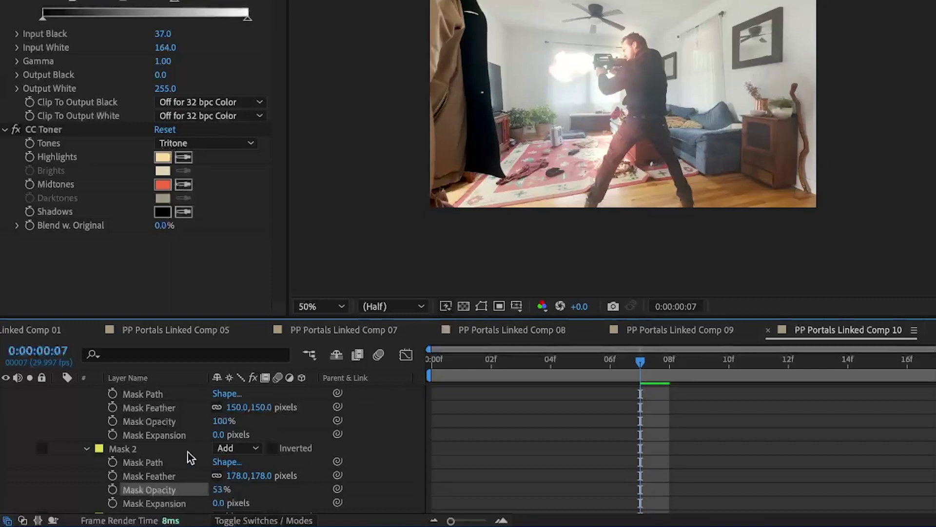
scroll(215, 449, "down", 3)
scroll(221, 448, "down", 1)
left_click_drag(219, 455, 211, 464)
scroll(636, 429, "up", 5)
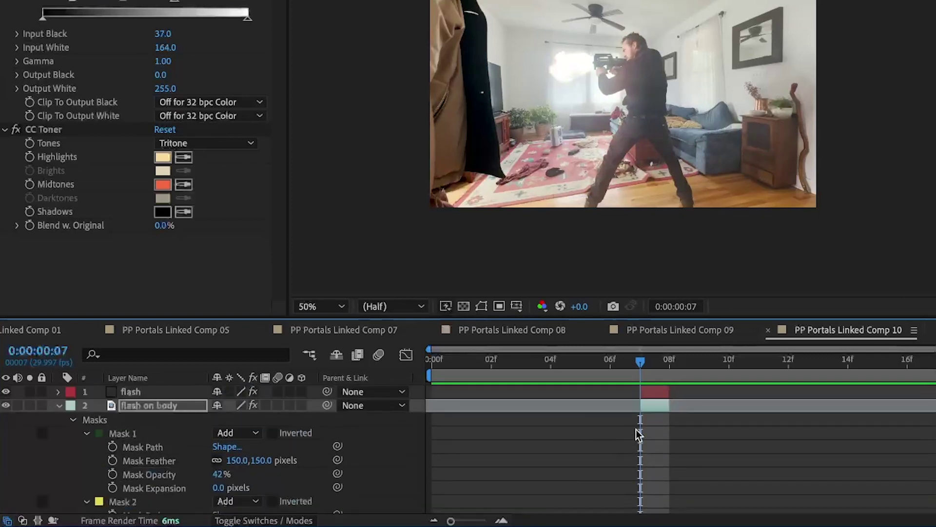
left_click(58, 405)
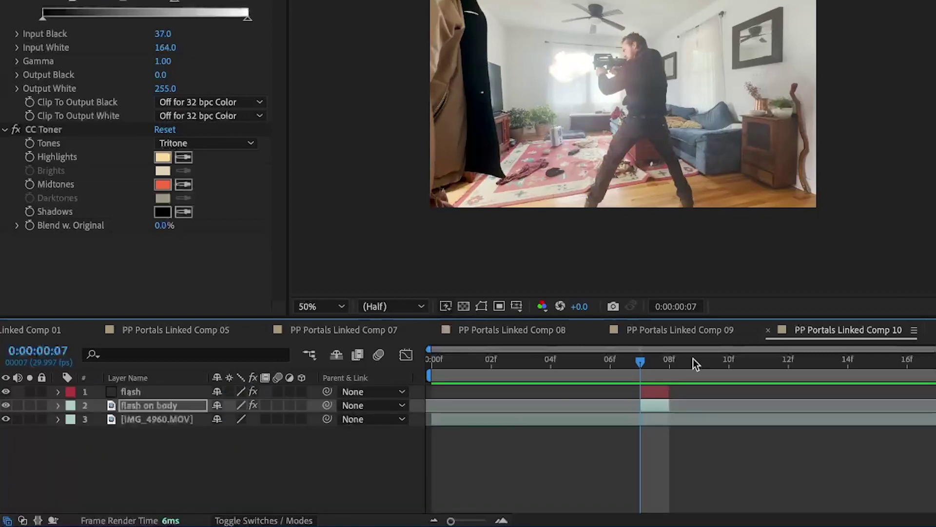
mouse_move(636, 359)
left_mouse_down()
mouse_move(664, 359)
mouse_move(614, 363)
mouse_move(639, 363)
left_mouse_up()
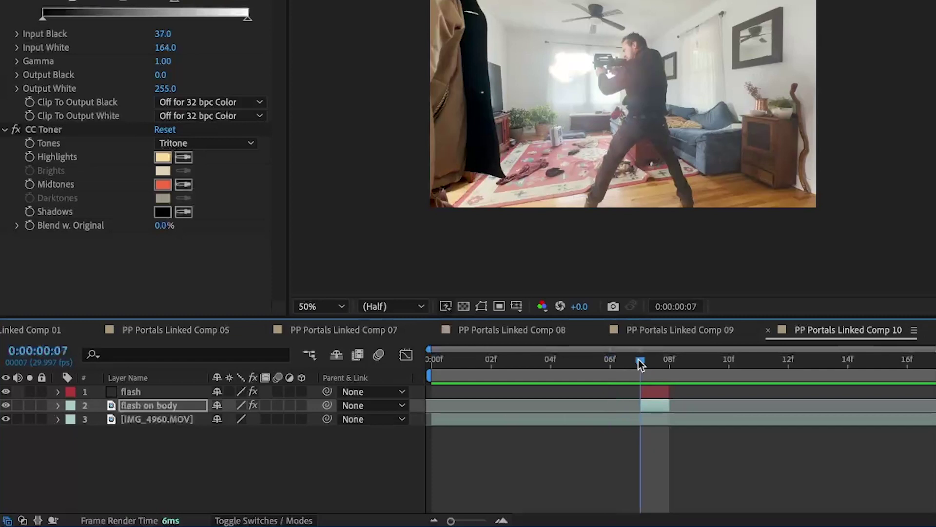
- Reduce the Mask Opacity of the flash on body layer to 17% on Mask 3 and 10% on Mask 1
key("m")
key("m")
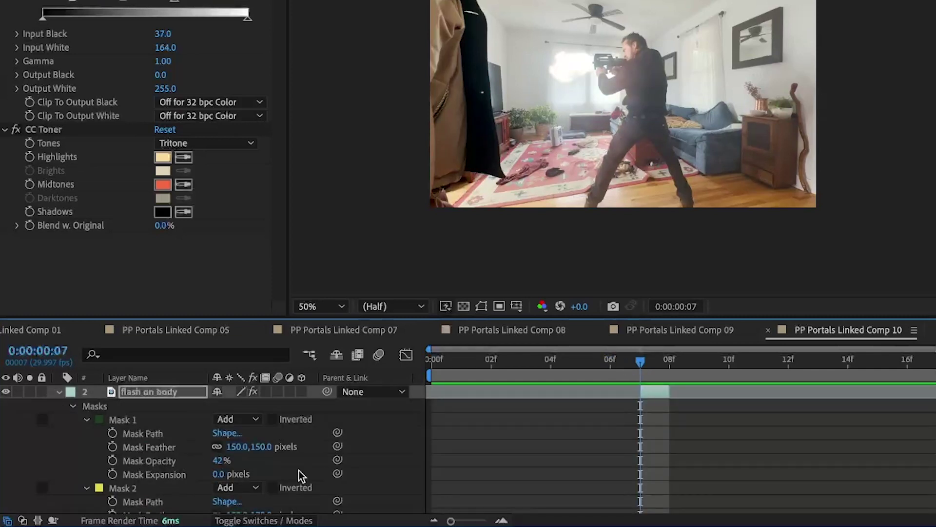
scroll(300, 475, "down", 4)
left_click_drag(220, 474, 378, 507)
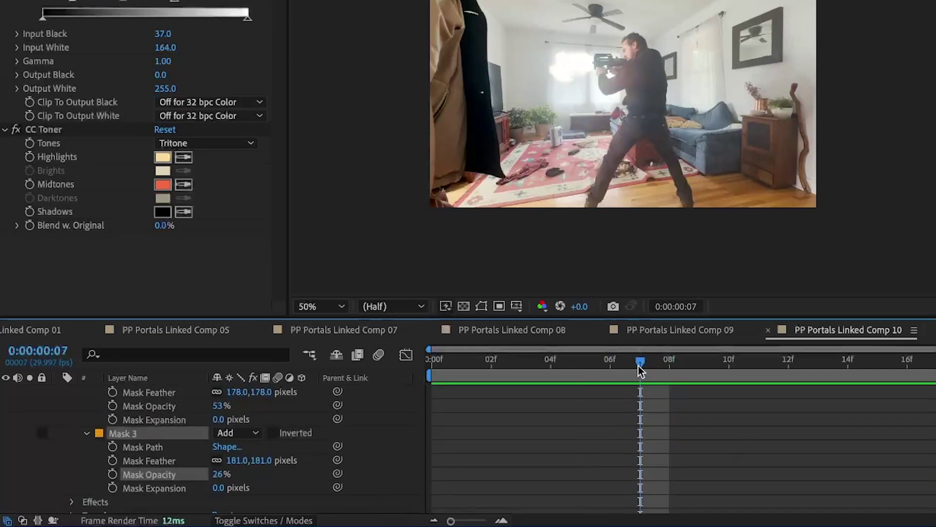
left_click_drag(223, 474, 217, 476)
left_click(670, 362)
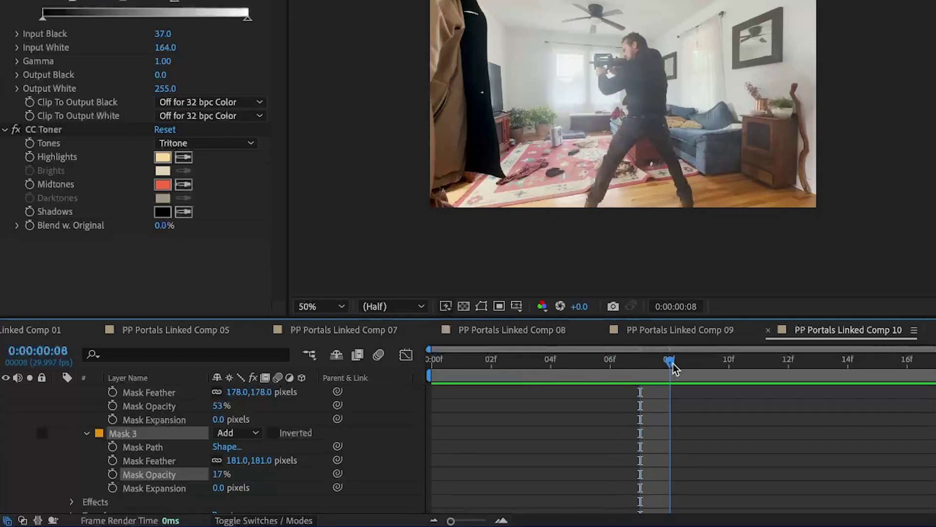
left_click_drag(673, 364, 630, 411)
scroll(257, 441, "up", 4)
left_click(201, 438)
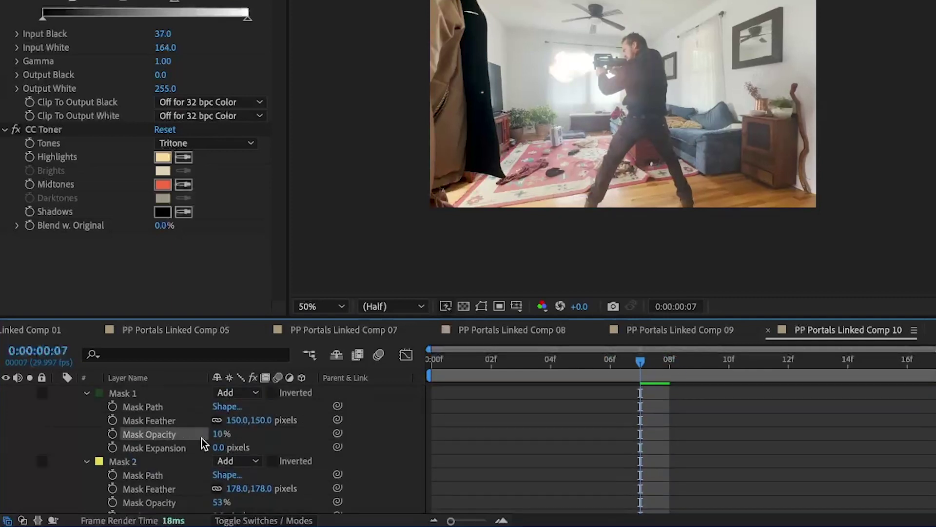
- Lower the Mask Opacity of Mask 2 to 28% and compare the flash frame with the one after it
scroll(201, 438, "down", 1)
left_click_drag(222, 464, 195, 464)
left_click(670, 362)
left_click_drag(669, 362, 640, 370)
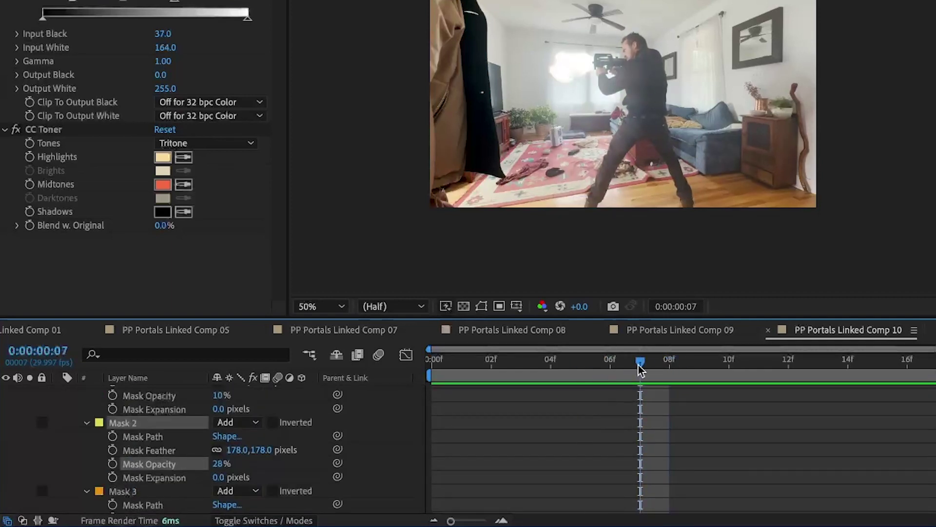
- Set the Mask Opacity to 13% on Mask 3 and 16% on Mask 2, and check the neighbouring frames
scroll(221, 478, "down", 2)
mouse_move(224, 478)
left_mouse_down()
mouse_move(197, 479)
mouse_move(218, 479)
left_mouse_up()
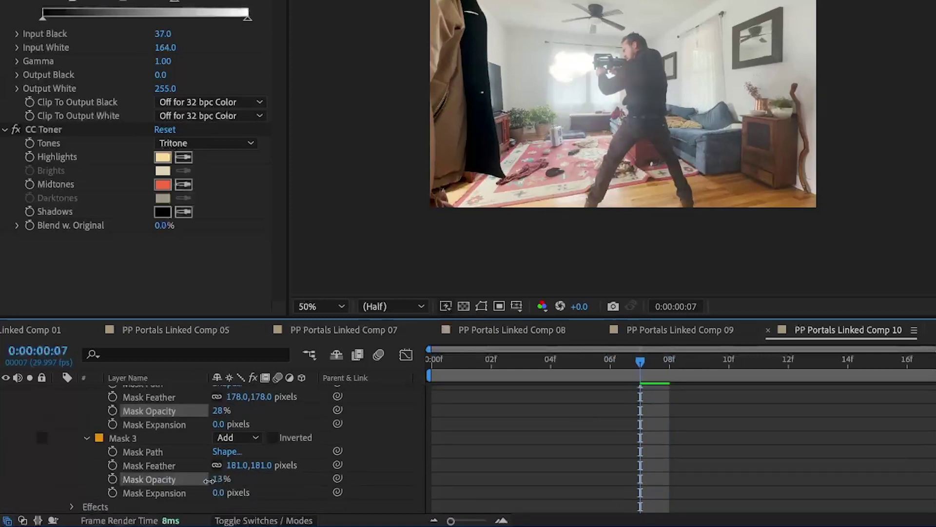
scroll(209, 435, "up", 2)
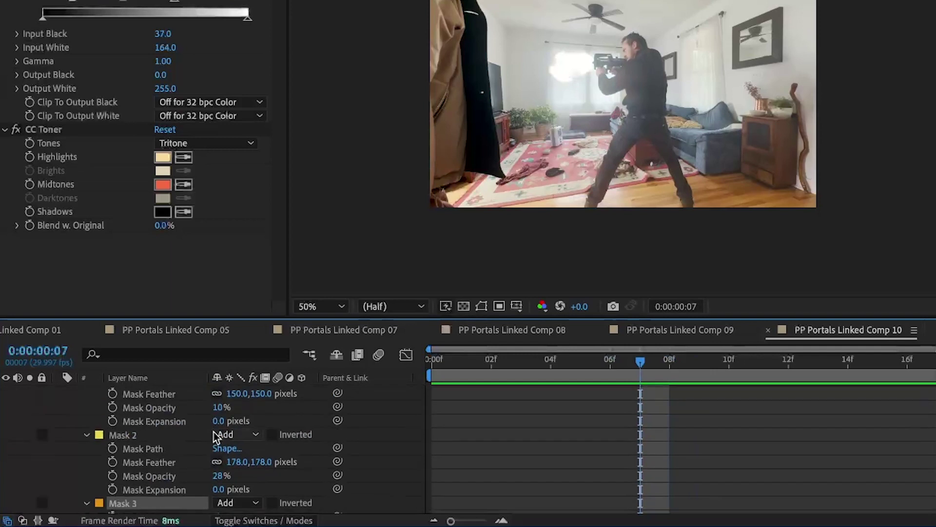
left_click_drag(220, 478, 210, 477)
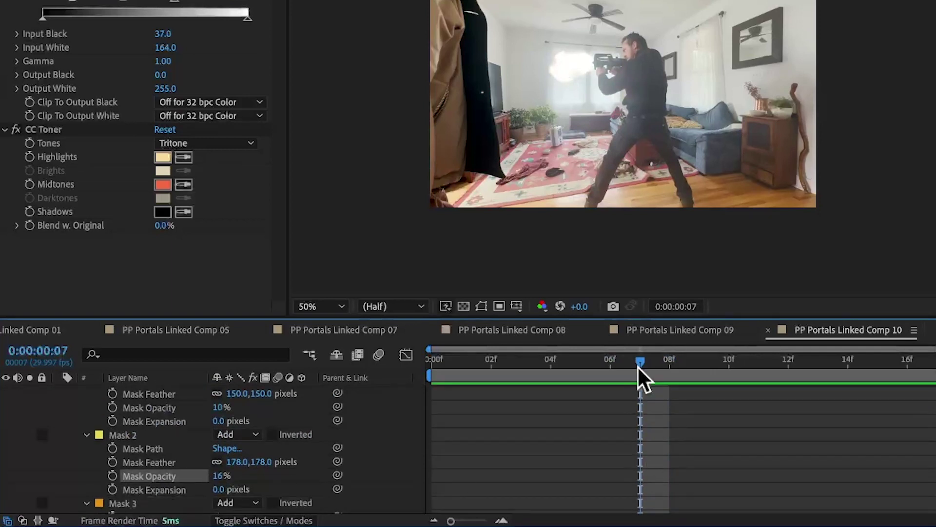
mouse_move(636, 366)
left_mouse_down()
mouse_move(669, 362)
mouse_move(593, 361)
mouse_move(671, 362)
mouse_move(654, 361)
left_mouse_up()
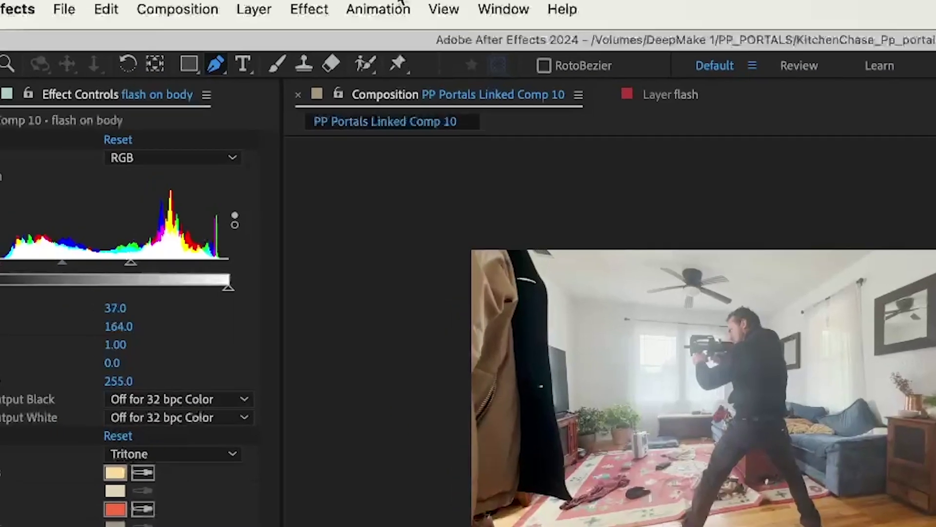
- Create a new 1920 × 1080 px solid layer in a bright, saturated orange
left_click(177, 9)
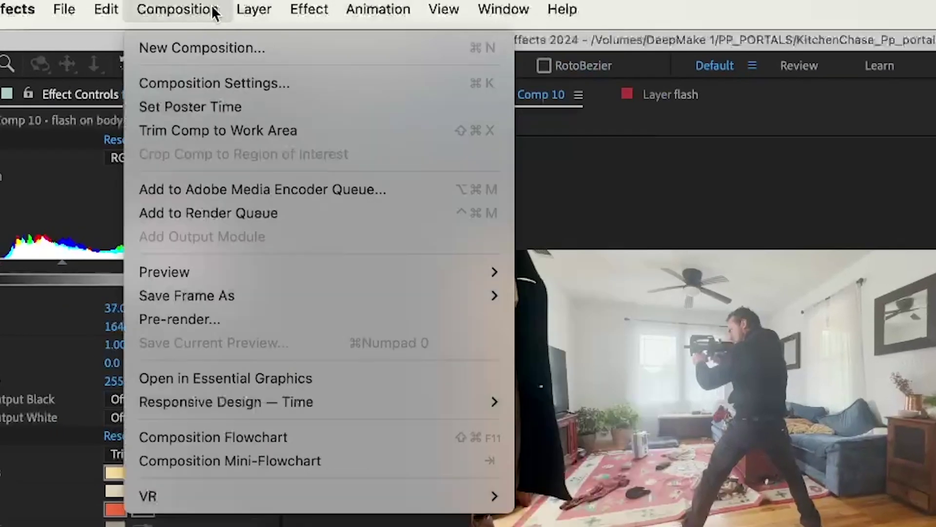
mouse_move(255, 9)
mouse_move(445, 44)
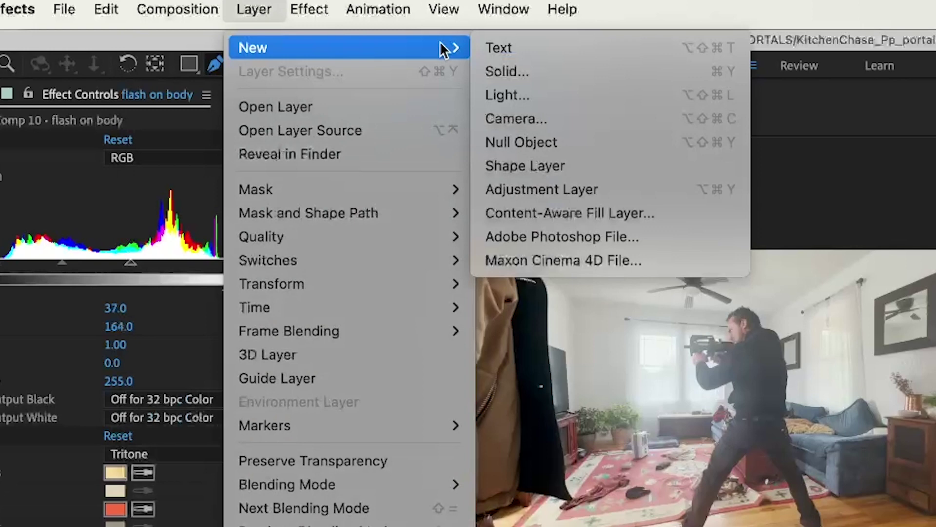
left_click(519, 51)
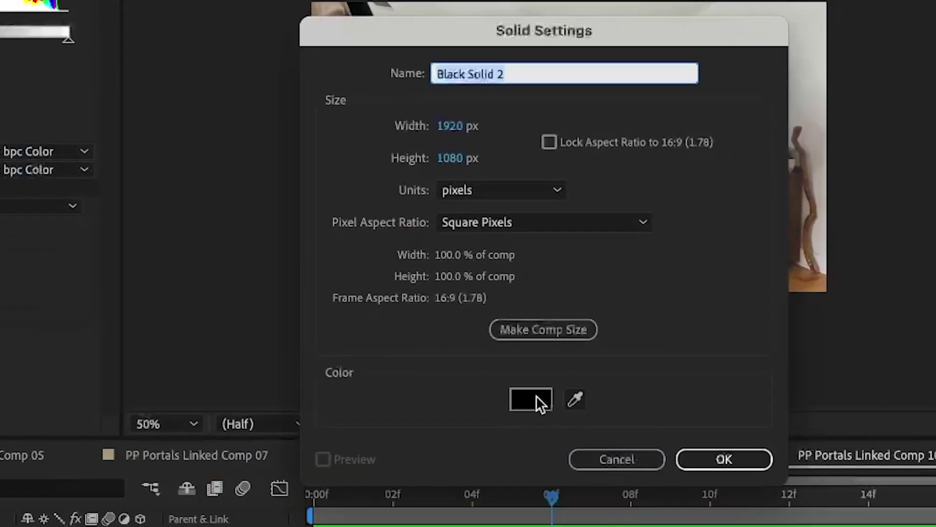
left_click(537, 399)
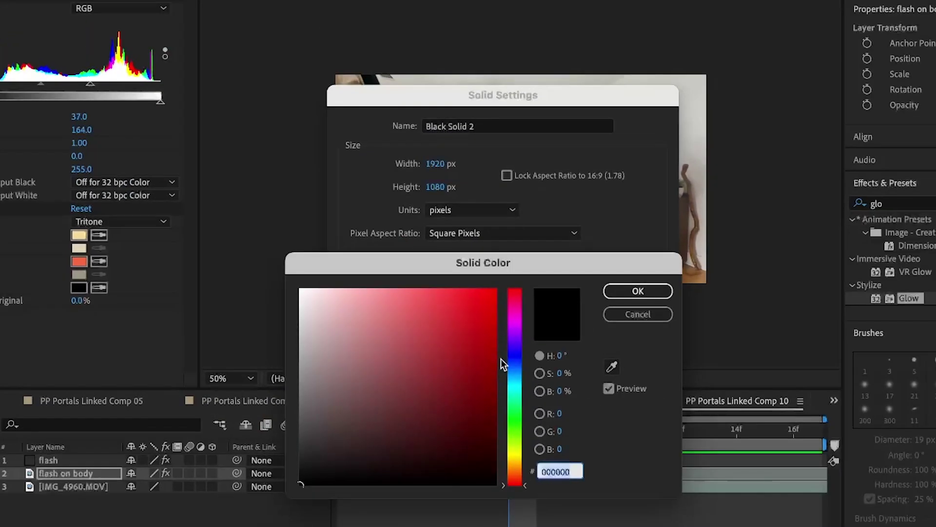
mouse_move(521, 467)
left_mouse_down()
mouse_move(521, 457)
mouse_move(521, 470)
left_mouse_up()
left_click(464, 303)
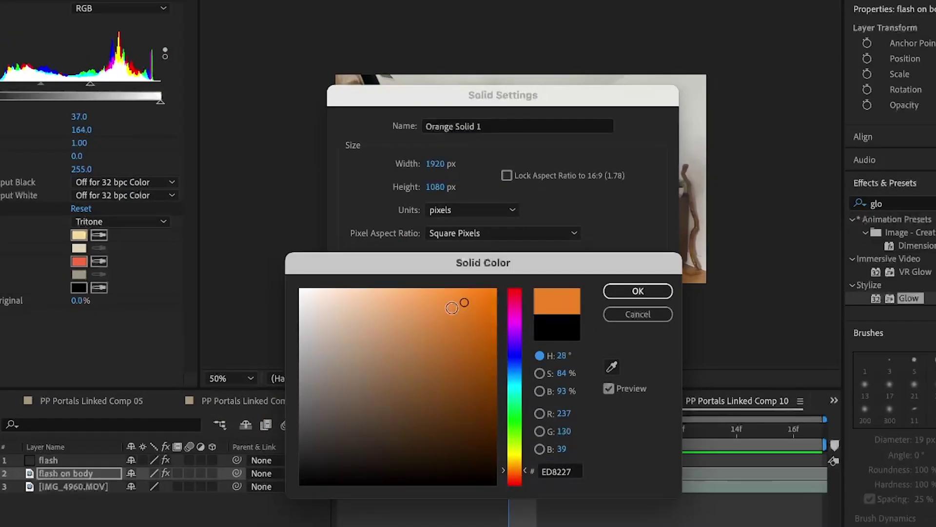
left_click_drag(465, 304, 470, 306)
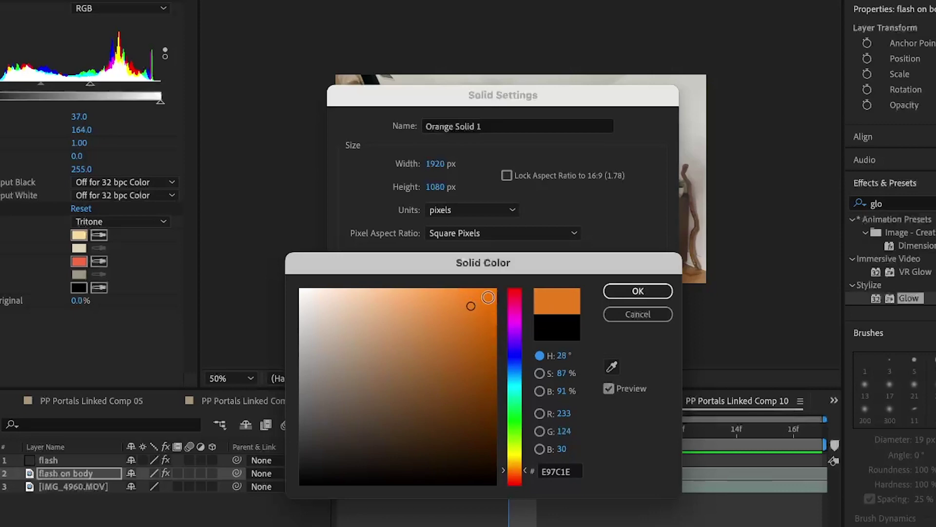
left_click(639, 291)
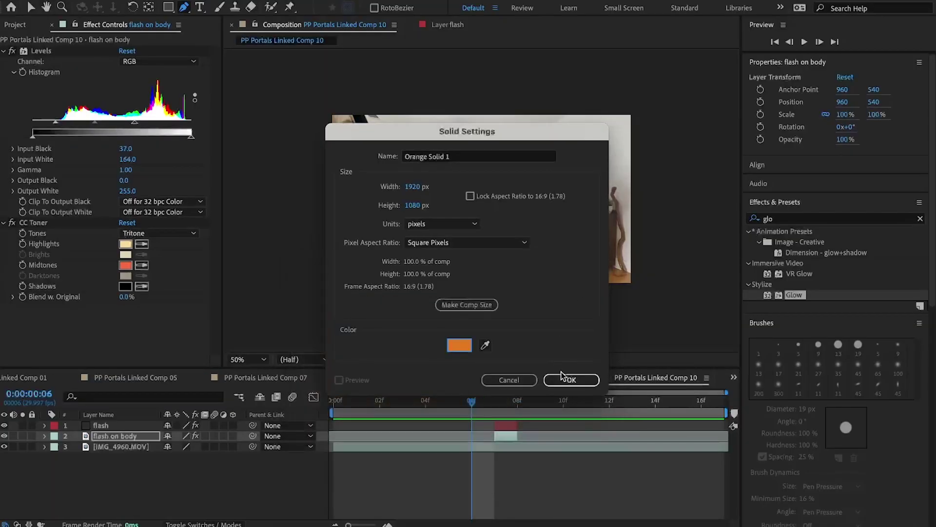
left_click(566, 379)
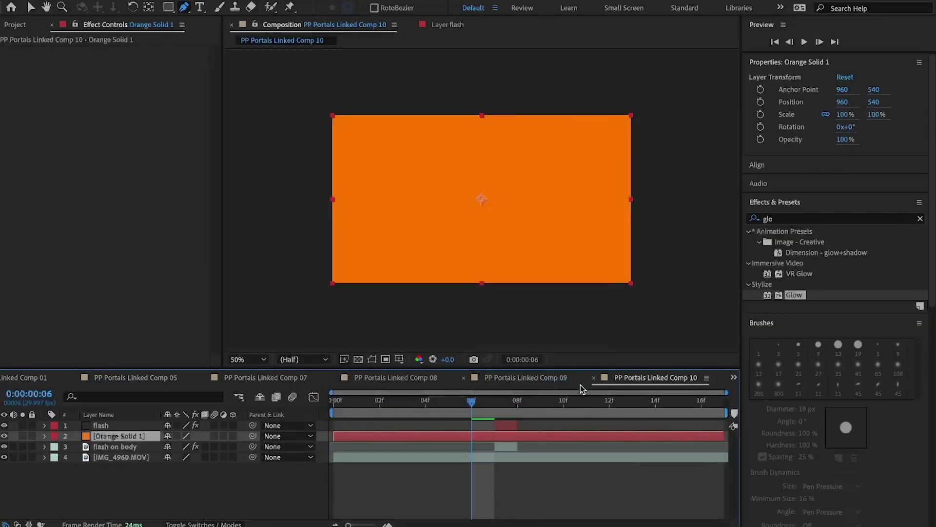
- Trim the orange solid to the single flash frame at 0:00:00:07, matching the two flash layers
left_click(497, 403)
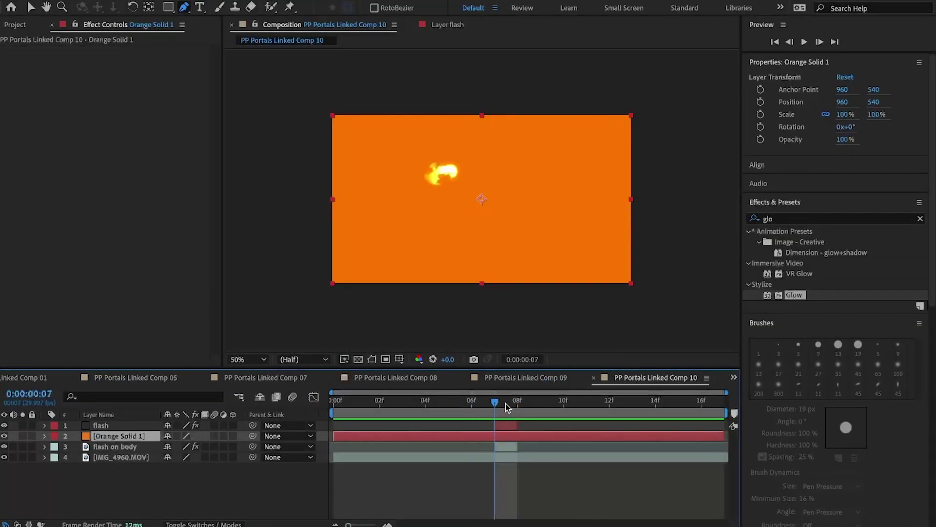
left_click_drag(335, 436, 494, 436)
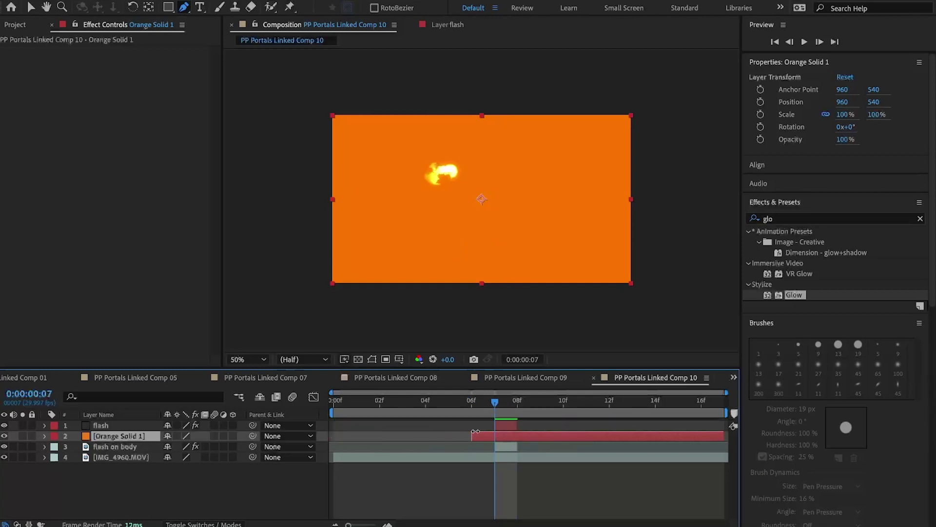
left_click_drag(720, 437, 537, 439)
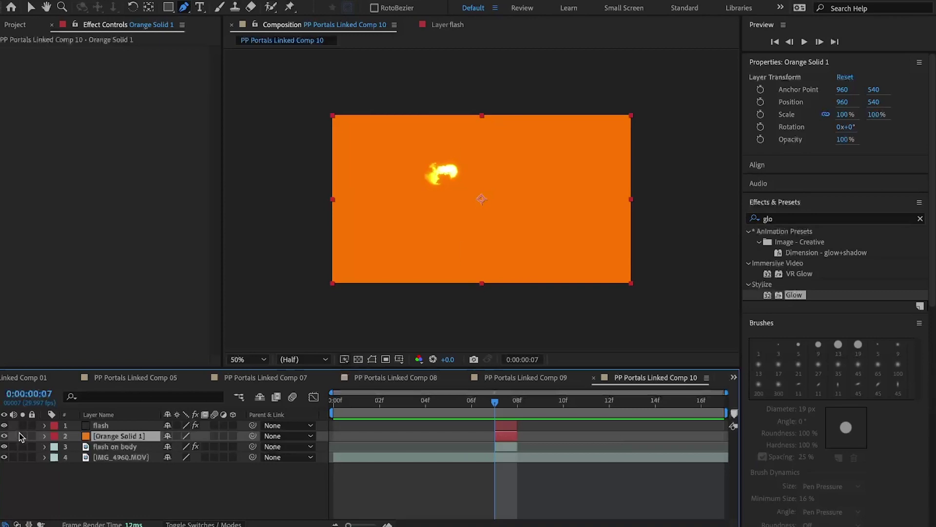
- Set the orange solid's blending mode to Screen and its opacity to 11%, and compare with the frame before
right_click(108, 438)
mouse_move(163, 308)
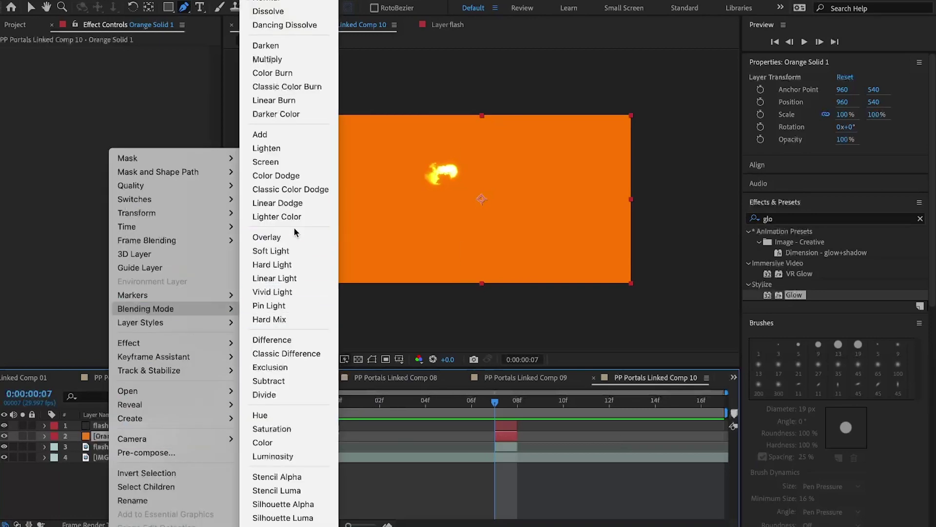
left_click(293, 164)
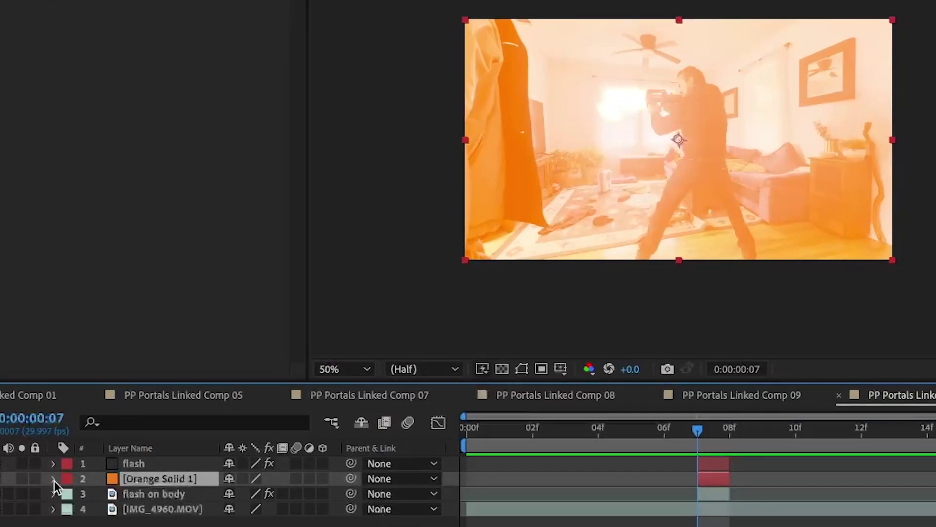
left_click(44, 435)
left_click(67, 494)
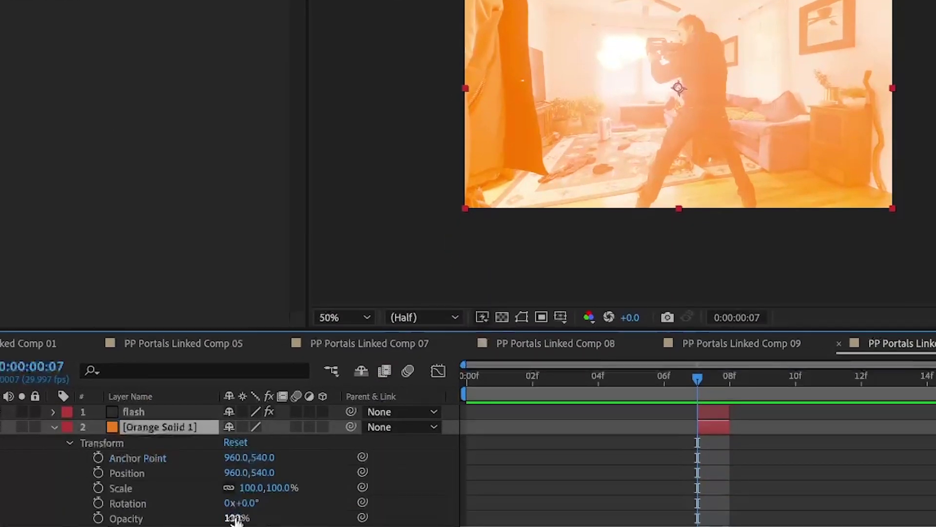
mouse_move(237, 520)
left_mouse_down()
mouse_move(163, 516)
mouse_move(228, 519)
left_mouse_up()
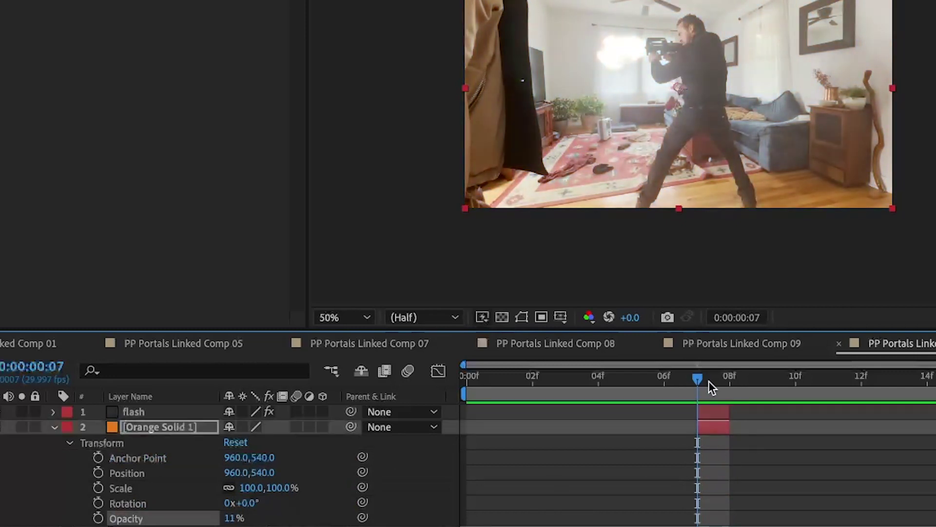
left_click_drag(710, 382, 653, 379)
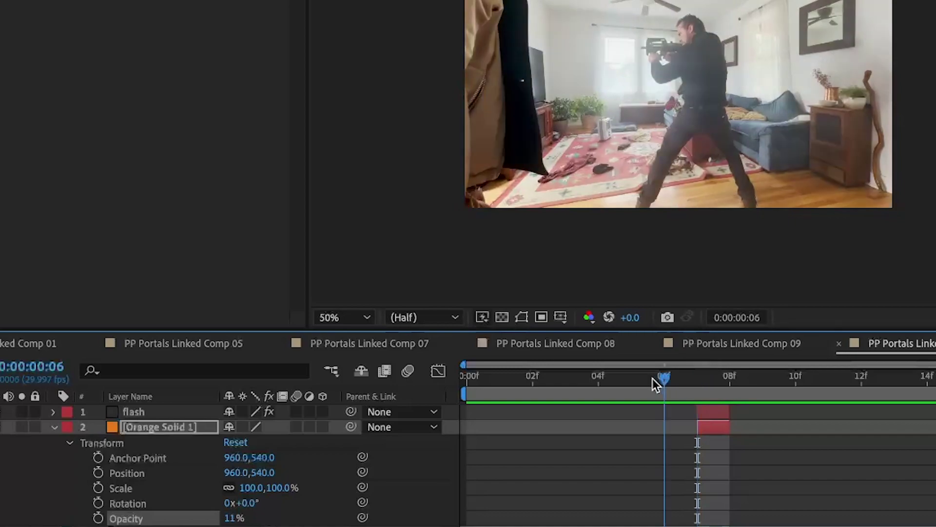